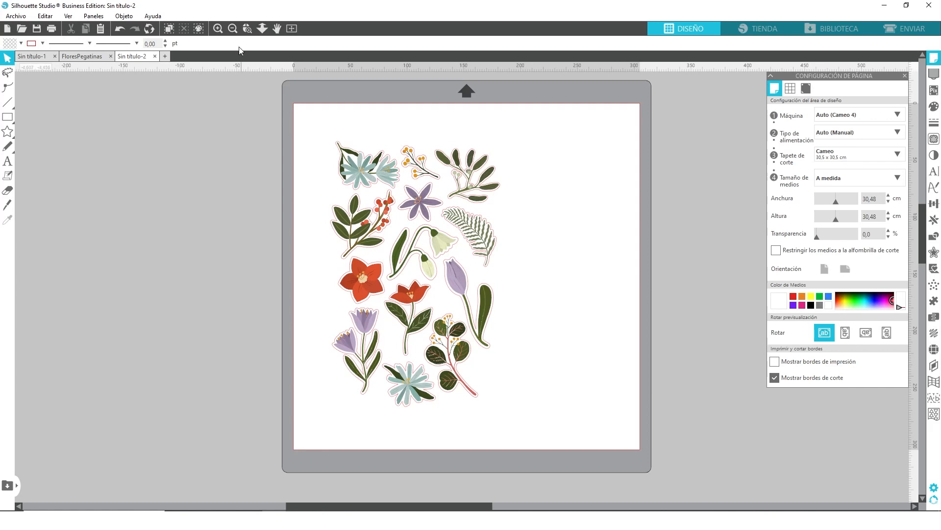
# - Examine the flower stickers and their existing cut outlines up close
pyautogui.click(219, 29)
pyautogui.click(219, 29)
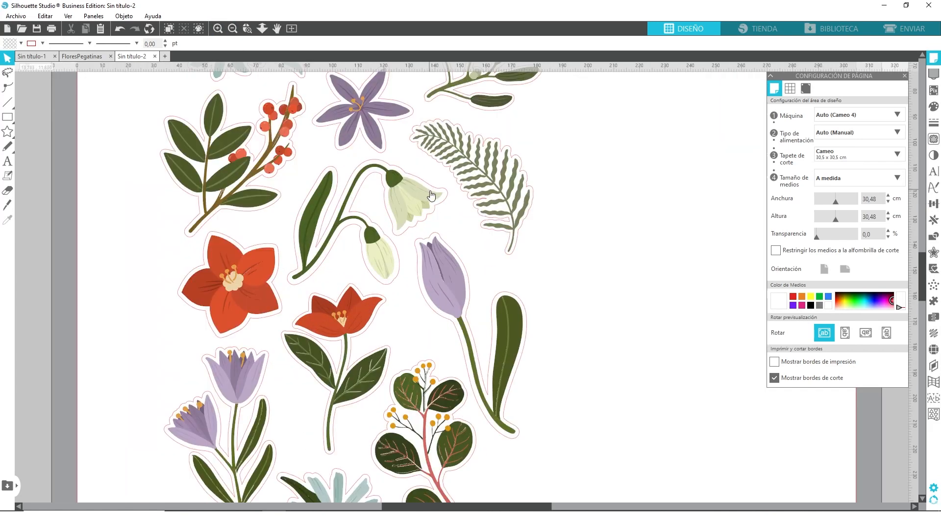
pyautogui.scroll(2, 468, 272)
pyautogui.scroll(2, 441, 277)
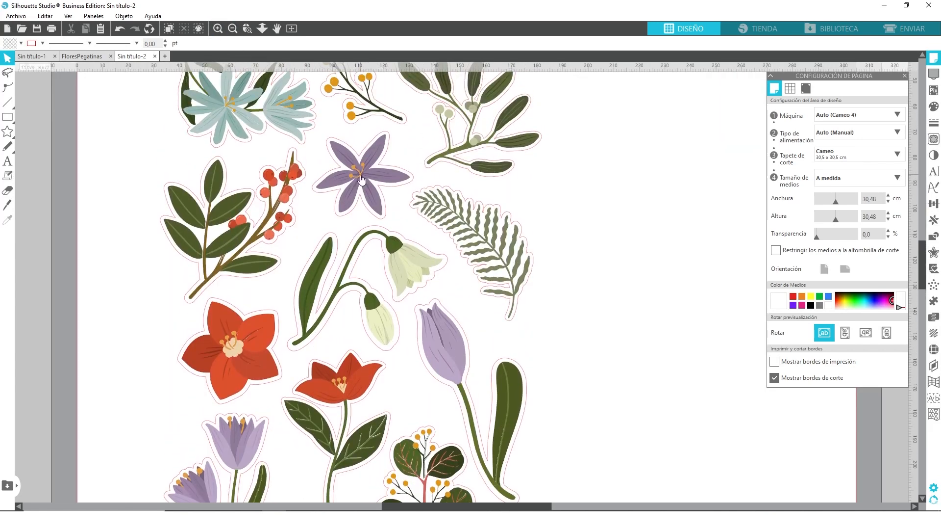
pyautogui.scroll(3, 462, 243)
pyautogui.scroll(1, 456, 263)
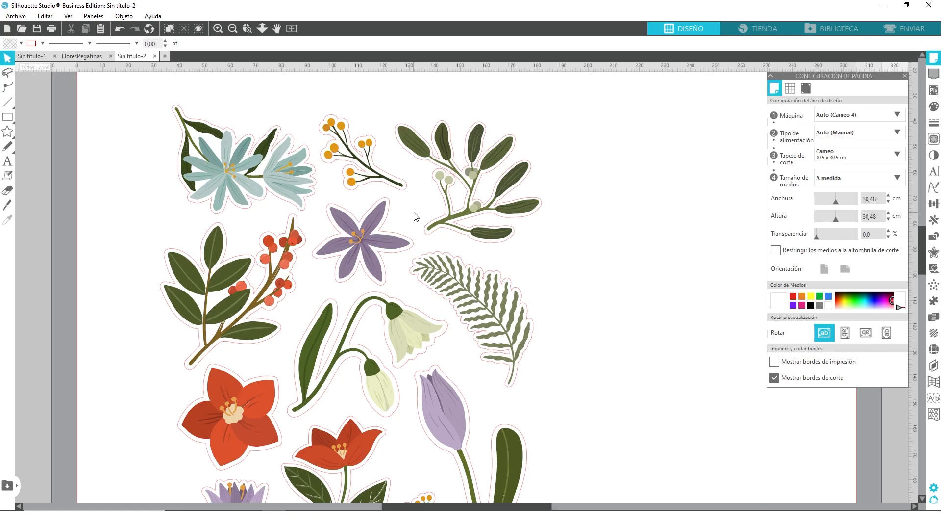
pyautogui.click(292, 29)
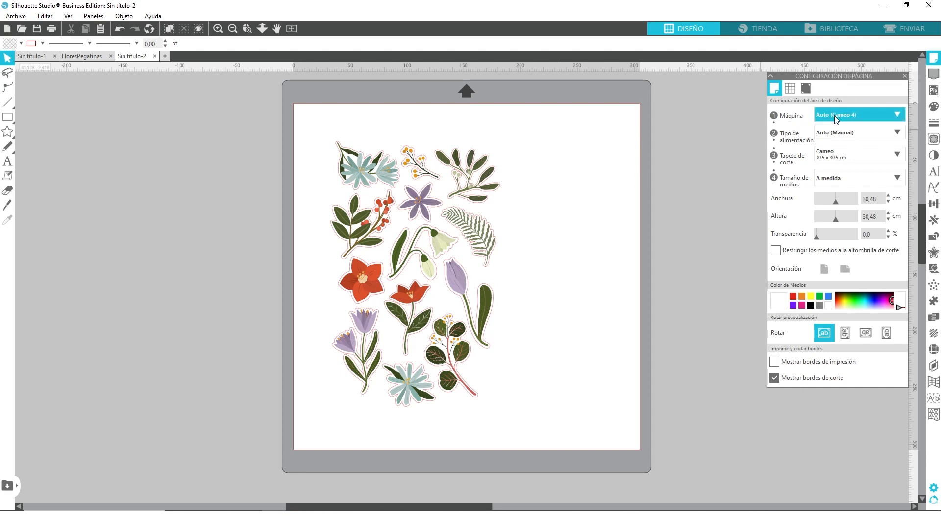
# - Set the media size to A4 and turn on the registration marks
pyautogui.click(835, 180)
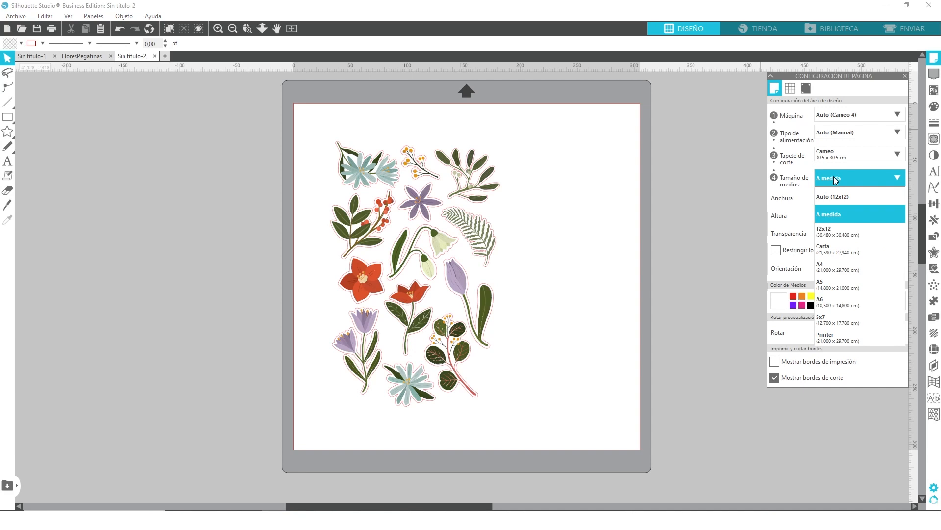
pyautogui.click(834, 266)
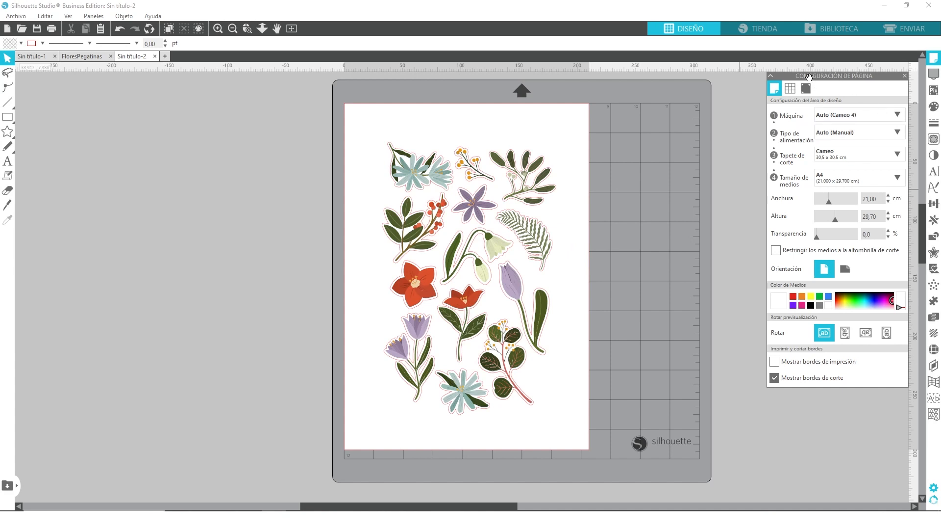
pyautogui.click(806, 88)
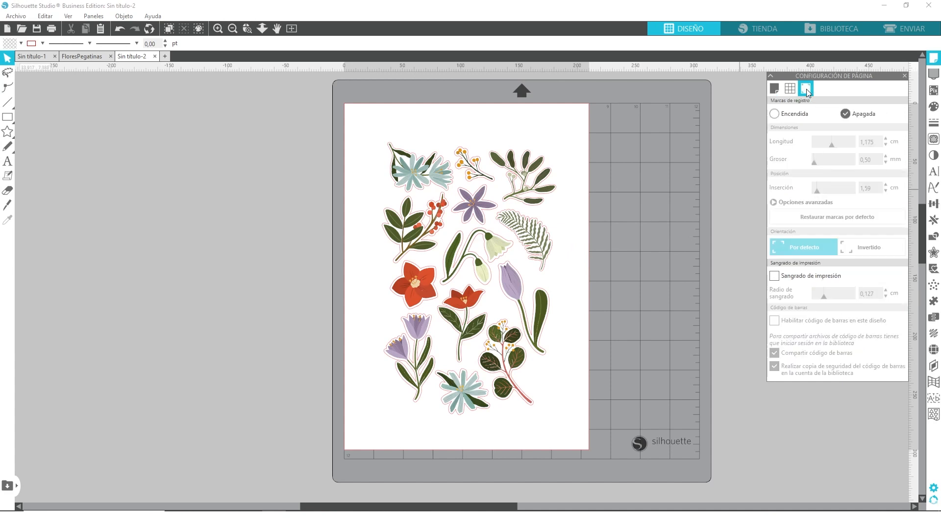
pyautogui.click(779, 114)
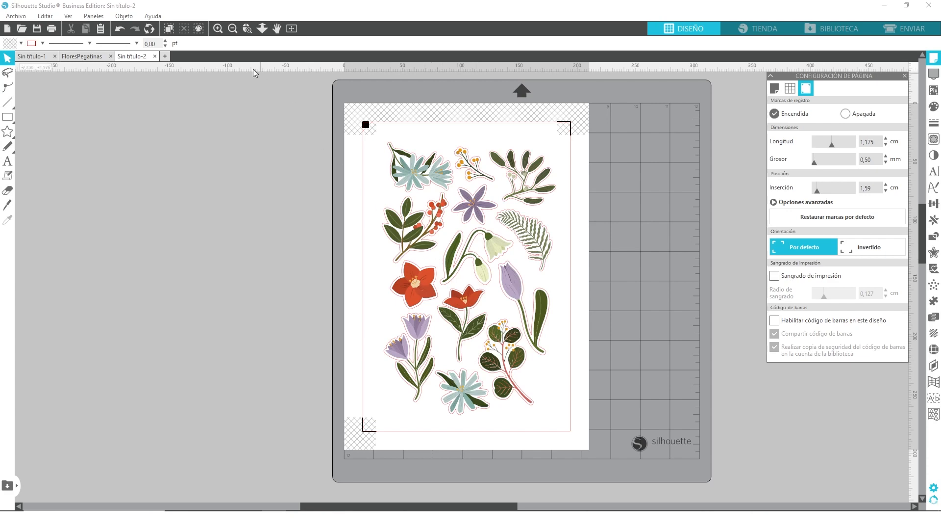
pyautogui.click(218, 28)
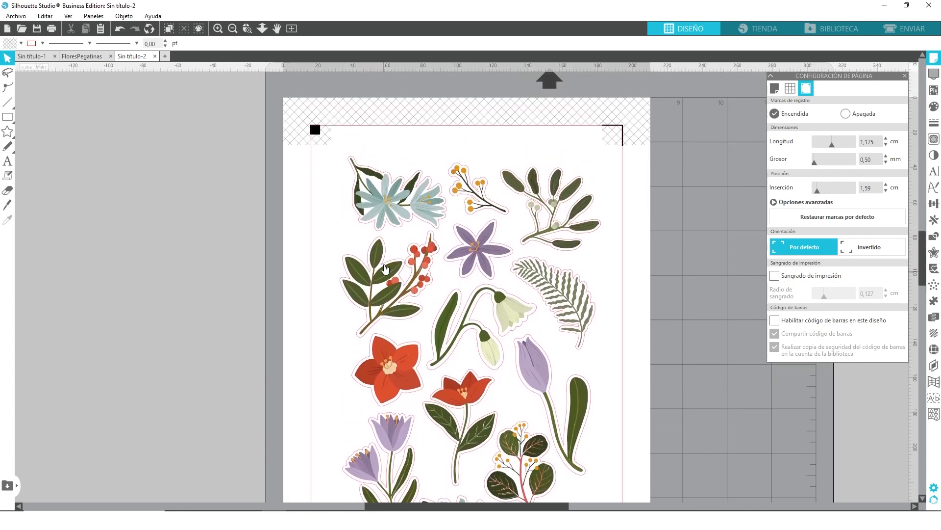
pyautogui.click(218, 28)
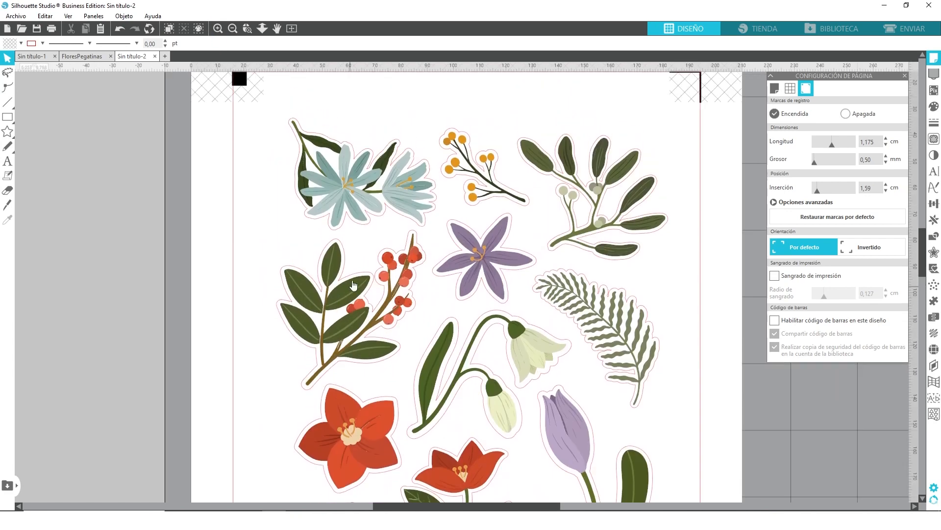
pyautogui.scroll(1, 364, 207)
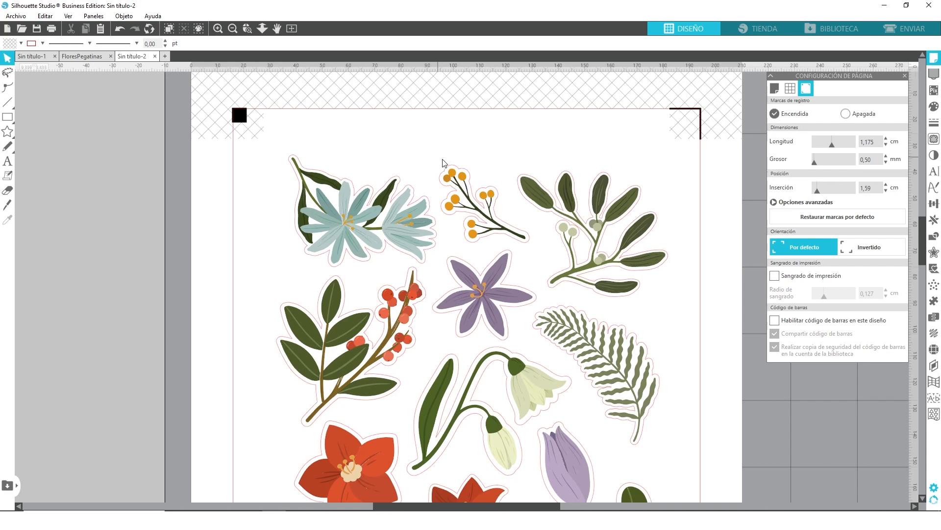
pyautogui.click(934, 253)
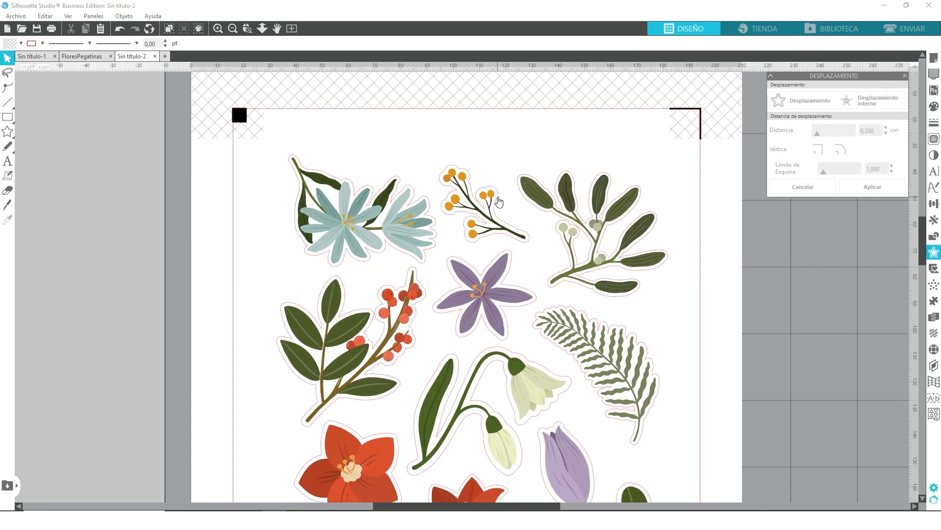
pyautogui.click(499, 202)
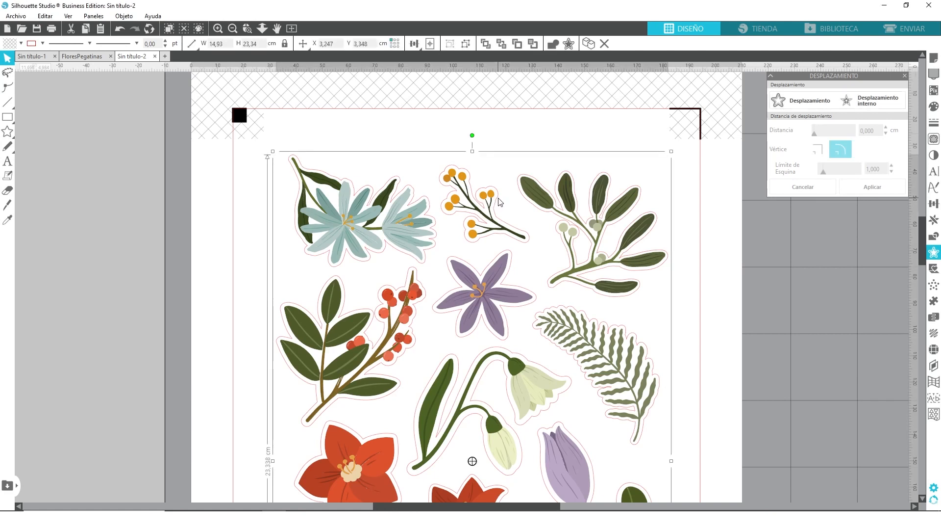
pyautogui.click(494, 134)
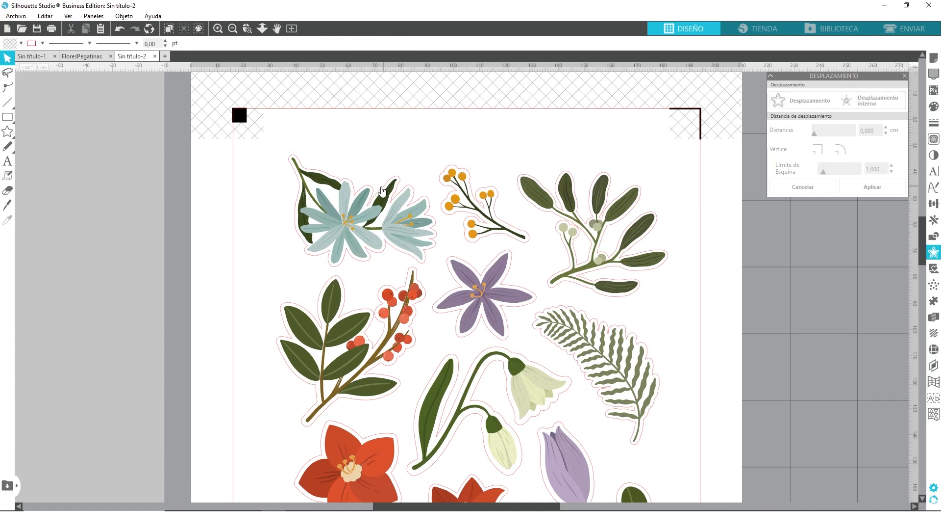
# - Select all shapes with the red RGB (237,37,43) line colour and apply an outer offset of 0.15 cm with rounded corners
pyautogui.click(199, 29)
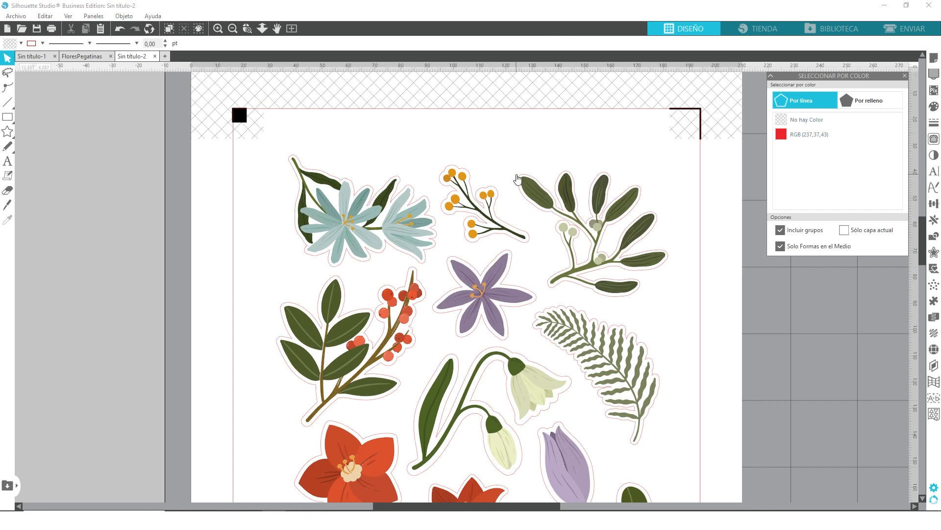
pyautogui.click(794, 140)
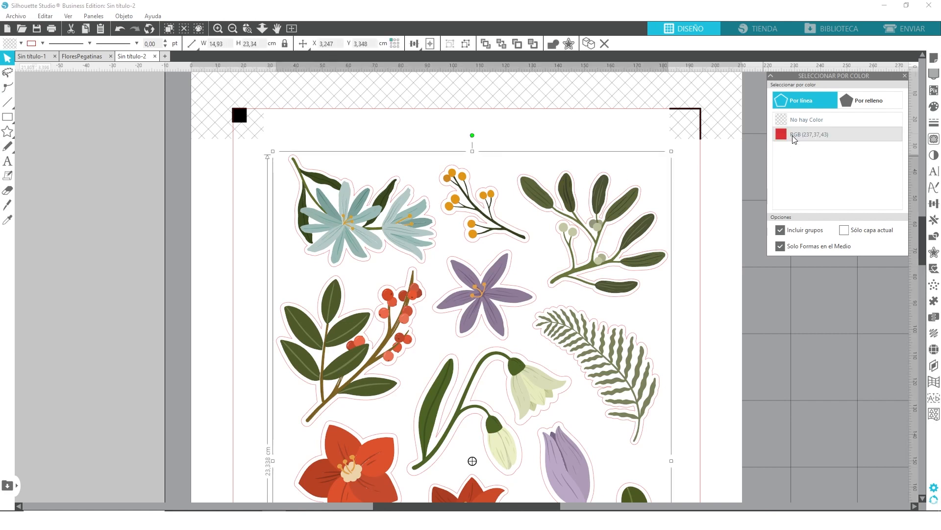
pyautogui.click(934, 254)
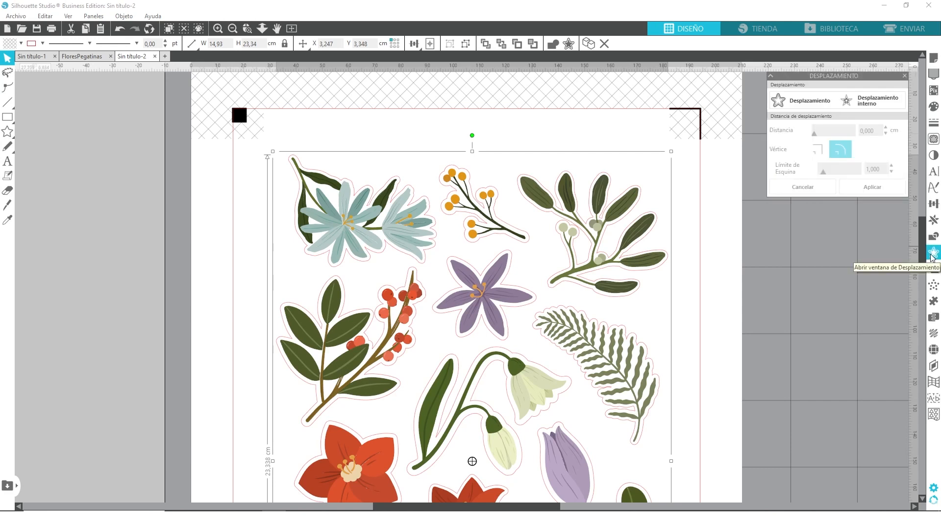
pyautogui.click(802, 102)
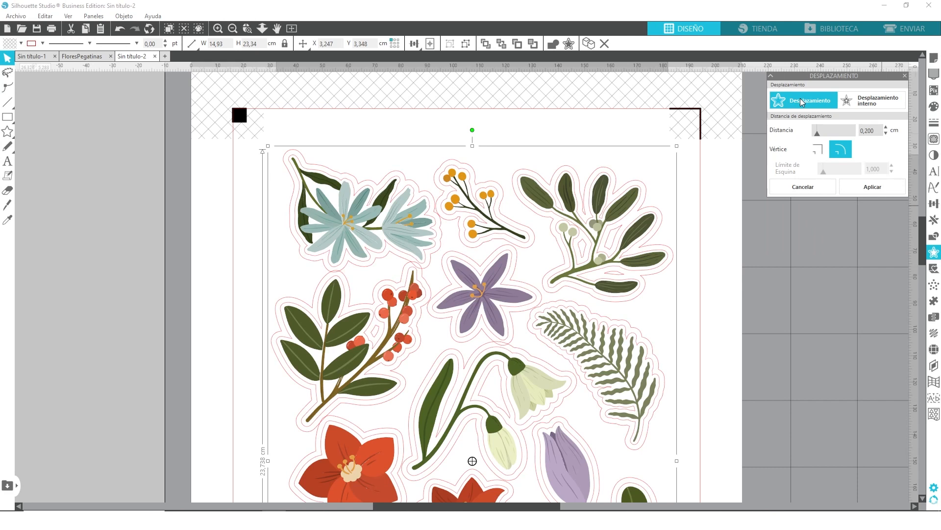
pyautogui.moveTo(866, 128); pyautogui.dragTo(878, 133)
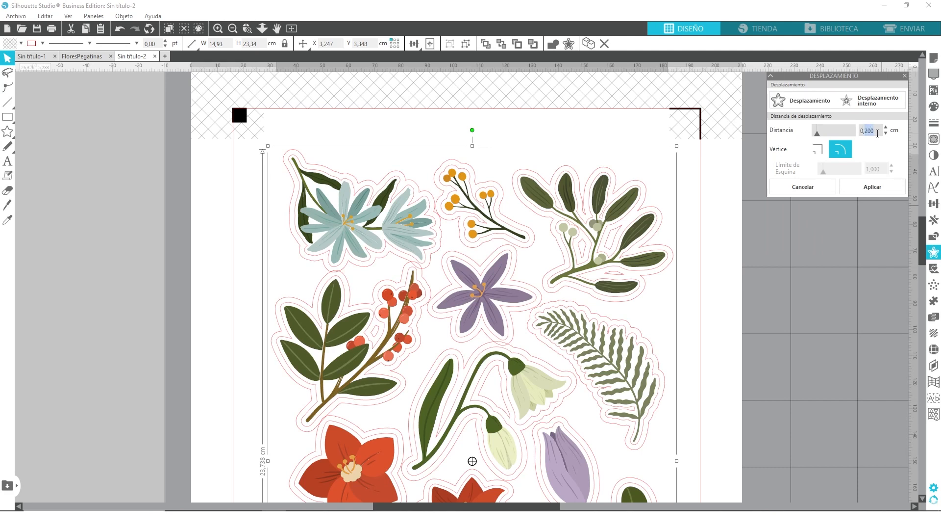
pyautogui.write('15')
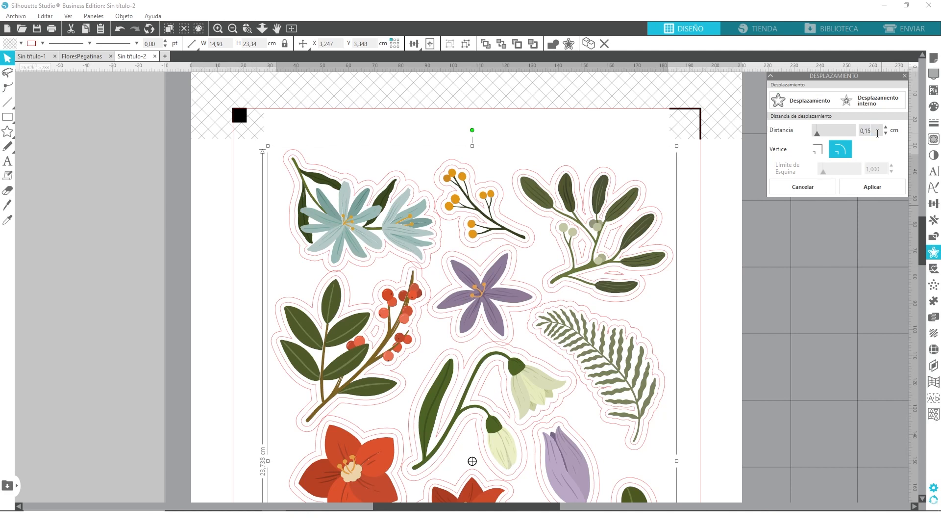
pyautogui.click(839, 152)
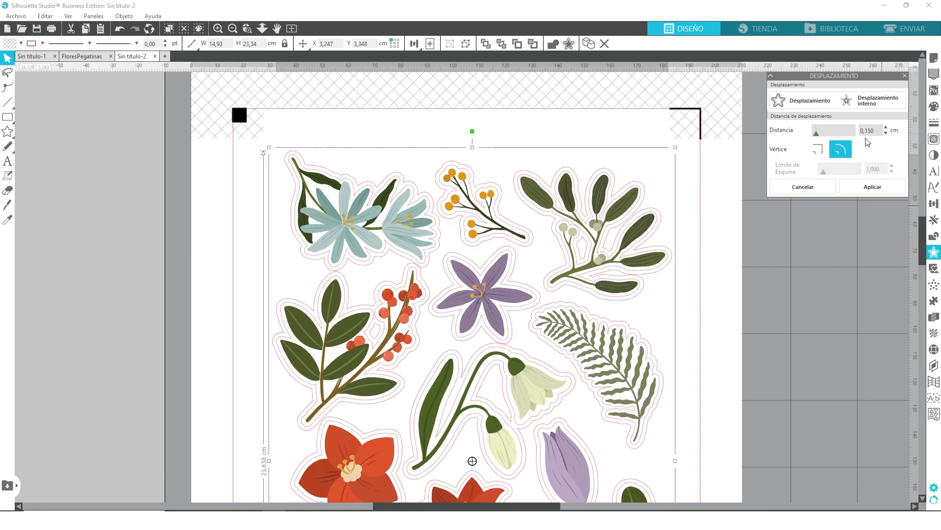
pyautogui.click(875, 189)
# - Group the new offset outlines around the flower stickers
pyautogui.scroll(-3, 701, 245)
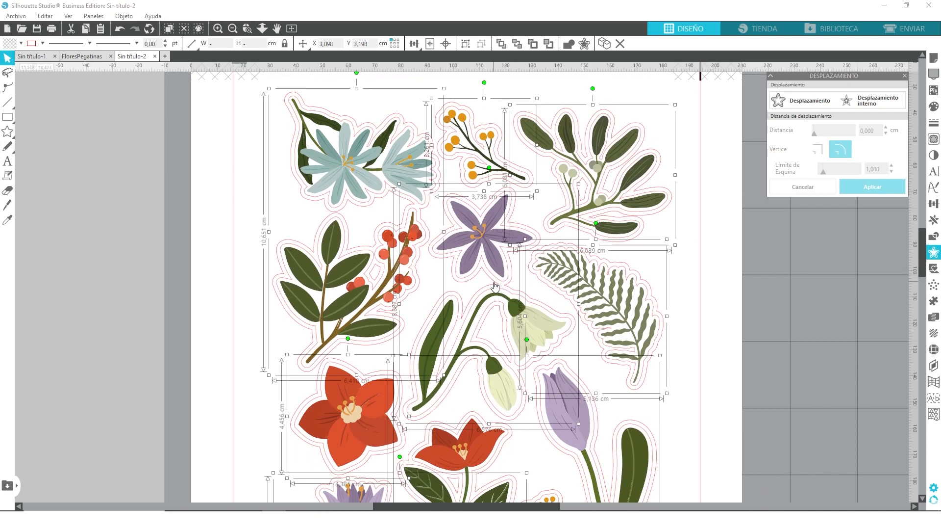
pyautogui.scroll(2, 529, 326)
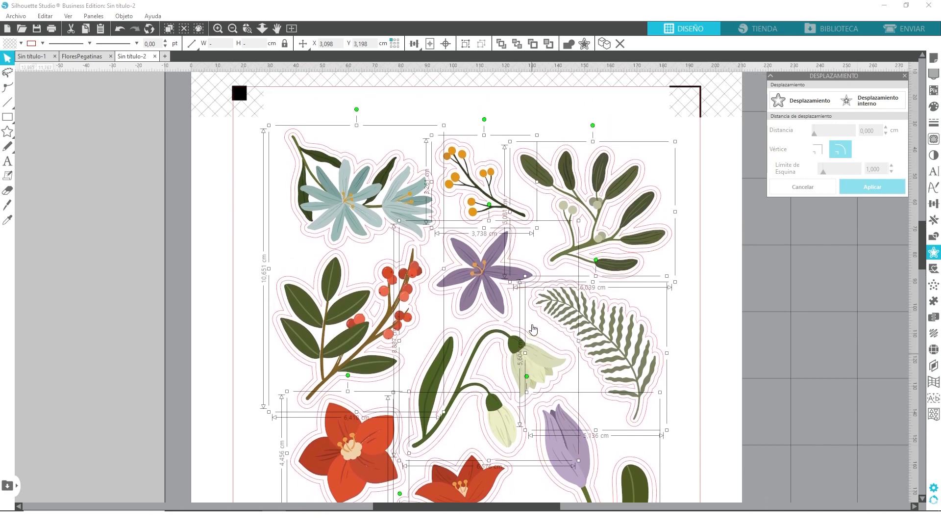
pyautogui.scroll(2, 504, 308)
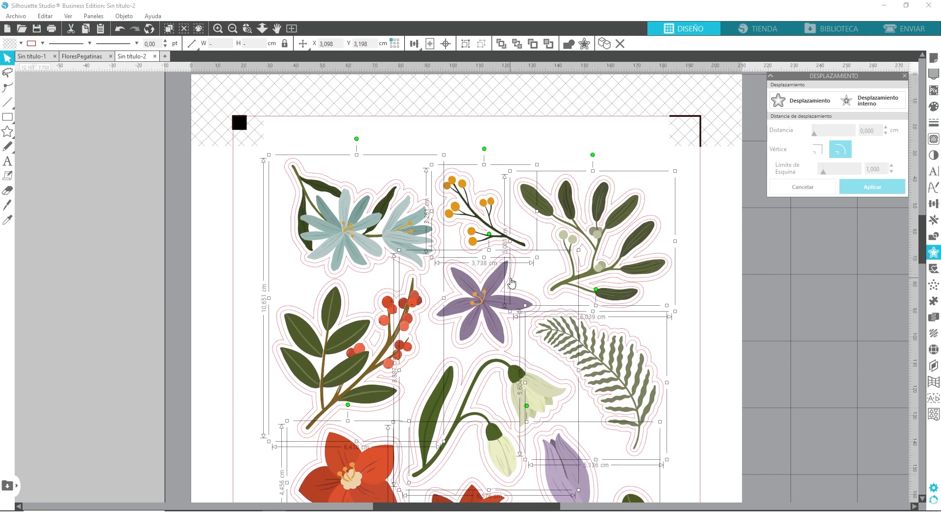
pyautogui.hotkey('ctrl', 'g')
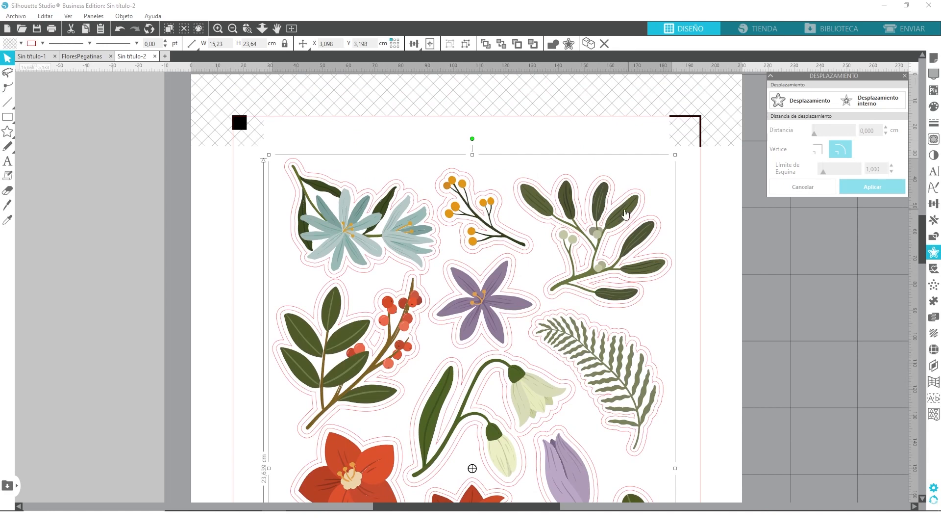
# - Draw a rectangle of about 16.14 × 24.47 cm around all the stickers, inside the registration marks' cut border
pyautogui.click(218, 28)
pyautogui.scroll(3, 392, 267)
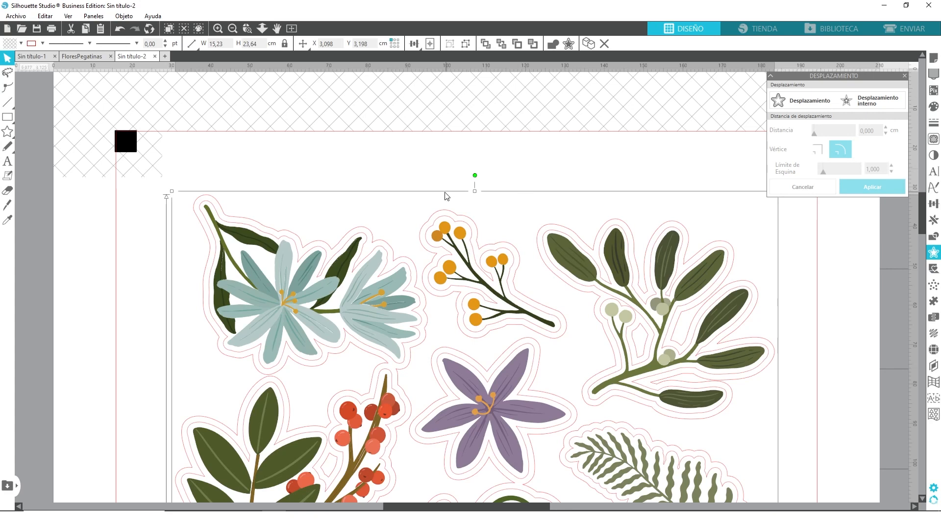
pyautogui.click(292, 28)
pyautogui.click(625, 168)
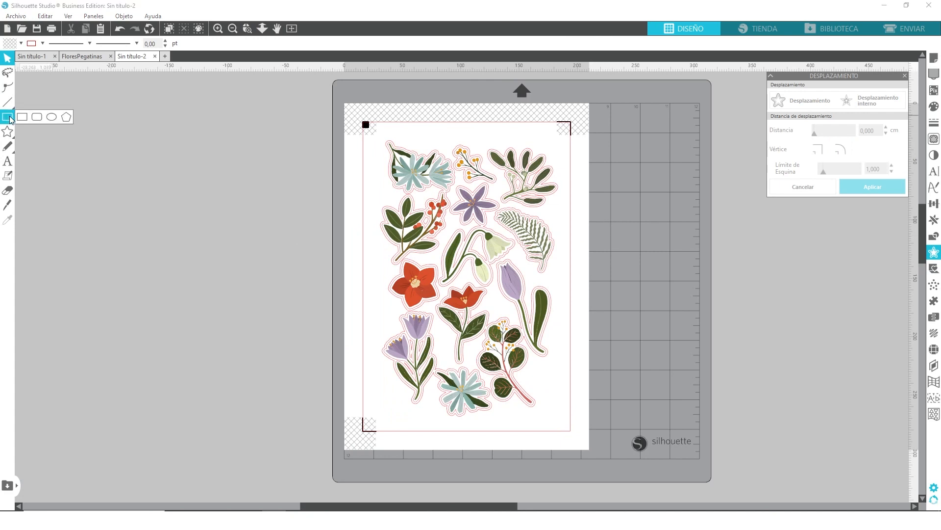
pyautogui.click(21, 118)
pyautogui.moveTo(375, 134); pyautogui.dragTo(564, 421)
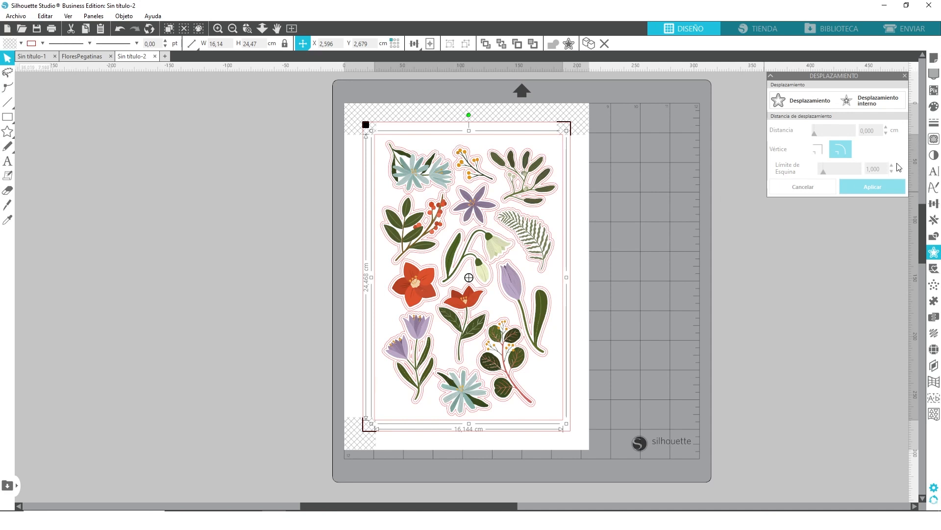
# - Set the surrounding rectangle's line colour to the blue-violet 5453A4
pyautogui.click(933, 122)
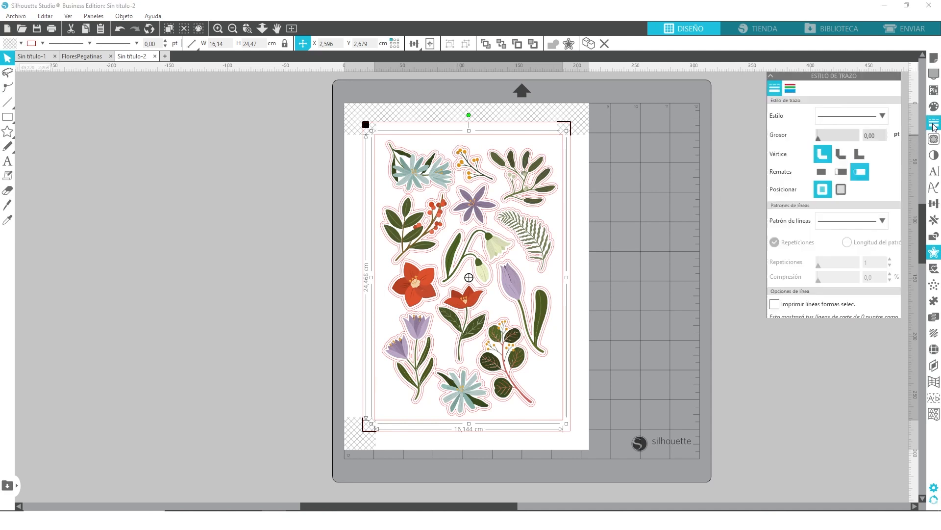
pyautogui.click(790, 88)
pyautogui.click(783, 111)
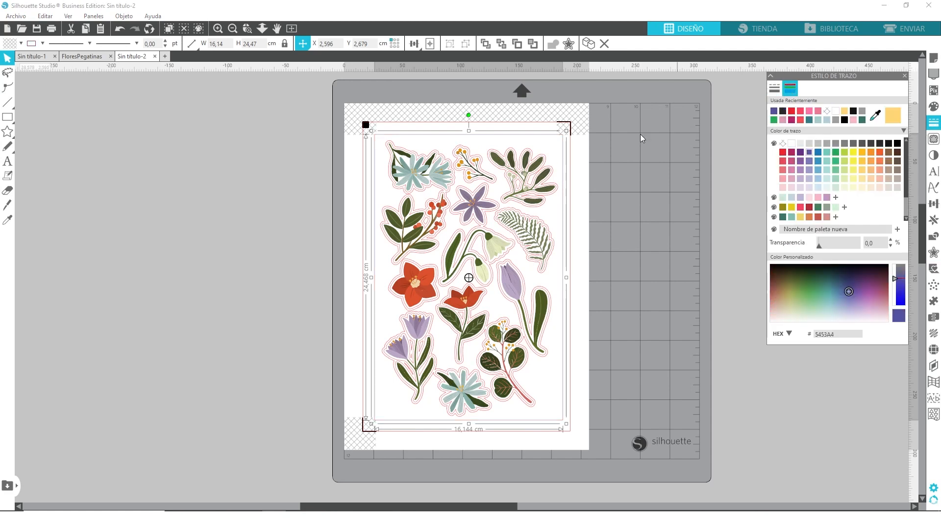
# - Lower the rectangle's upper edge slightly, reducing its height to about 24.36 cm, and deselect it
pyautogui.click(219, 28)
pyautogui.scroll(2, 381, 212)
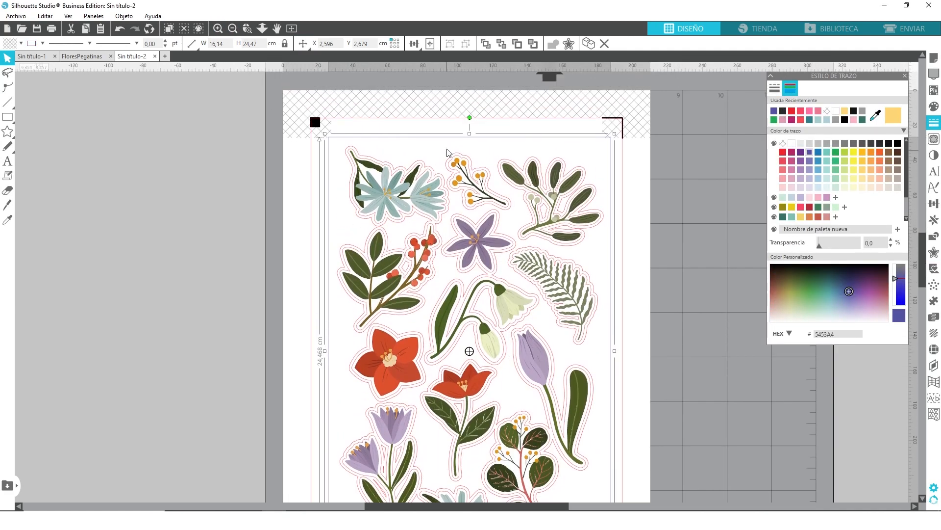
pyautogui.moveTo(469, 134); pyautogui.dragTo(469, 136)
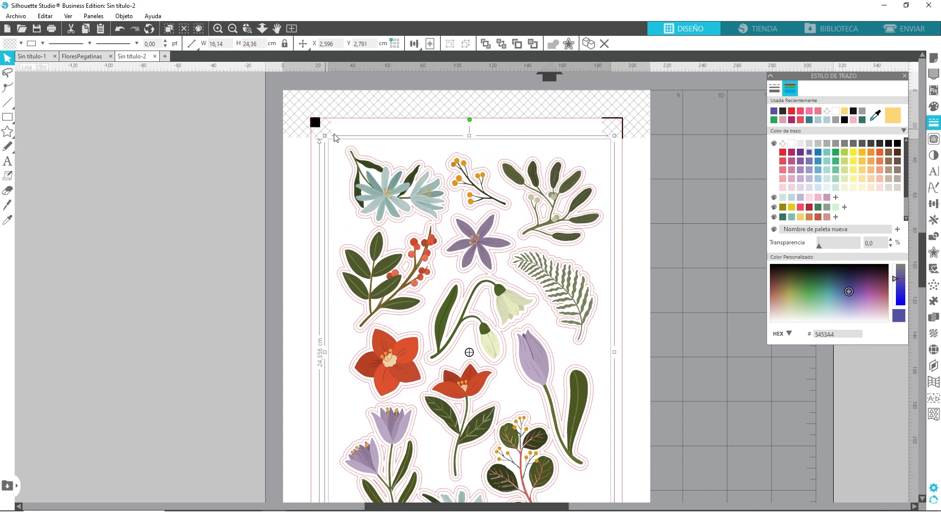
pyautogui.scroll(-8, 332, 244)
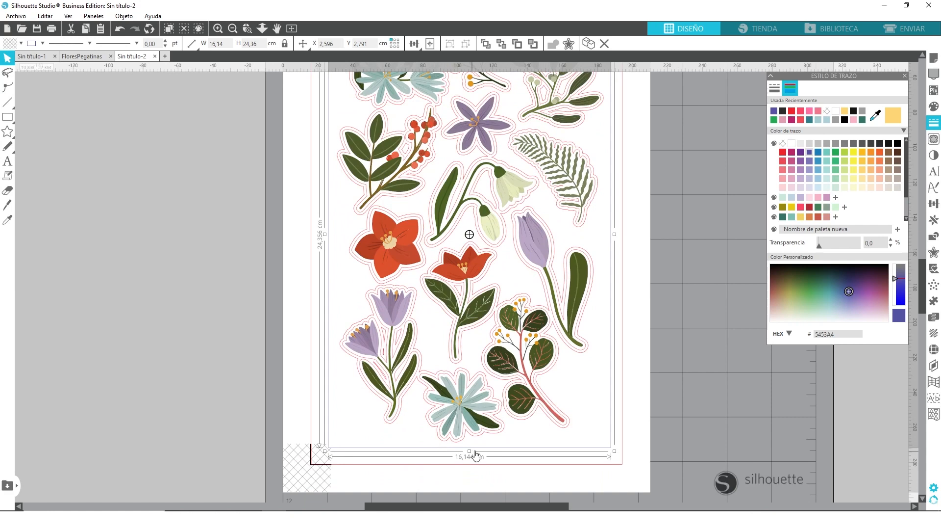
pyautogui.click(671, 375)
pyautogui.scroll(8, 566, 282)
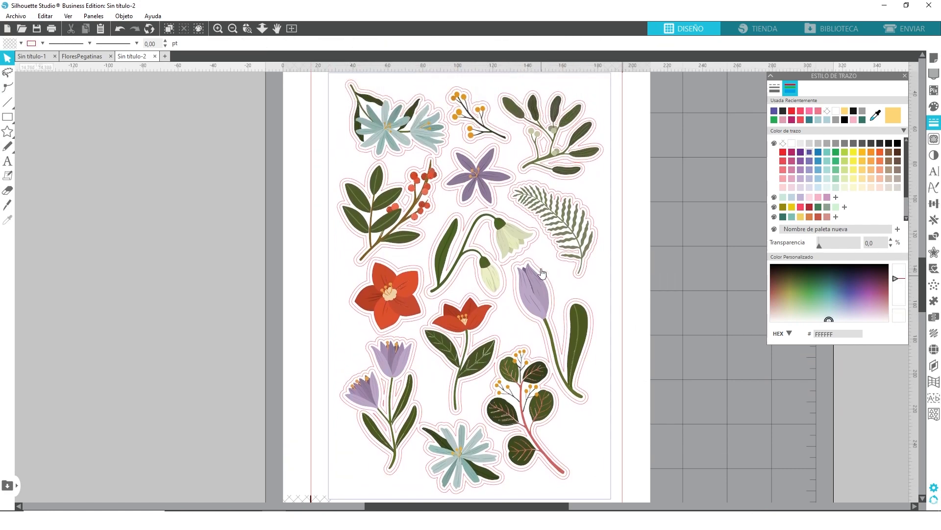
pyautogui.click(217, 28)
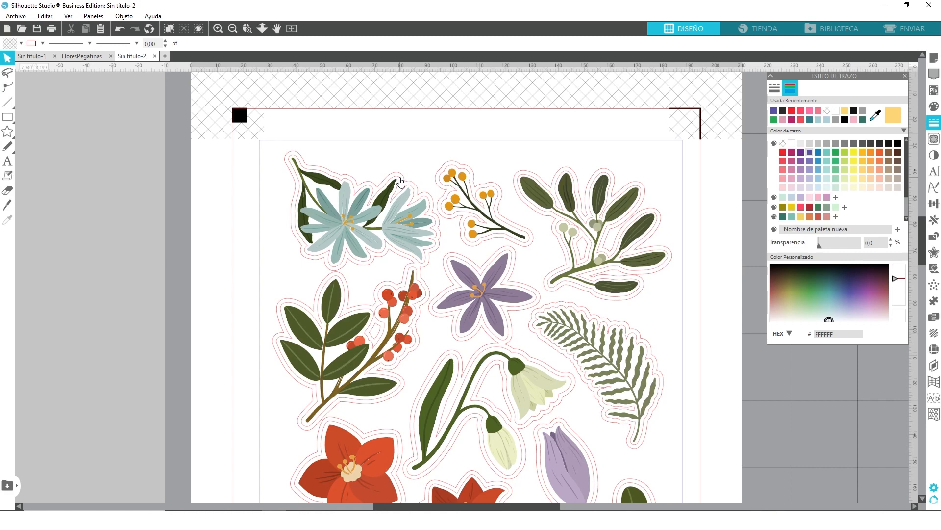
pyautogui.click(393, 141)
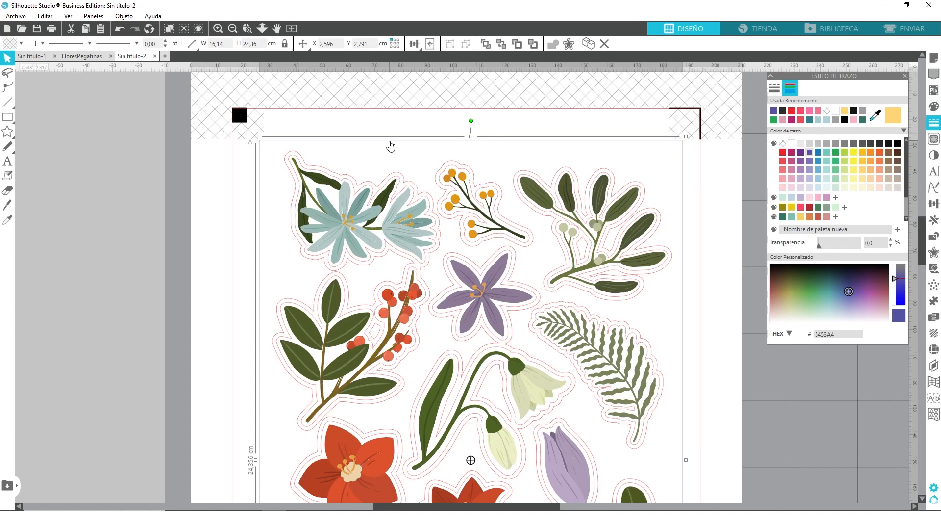
pyautogui.click(292, 28)
pyautogui.click(303, 43)
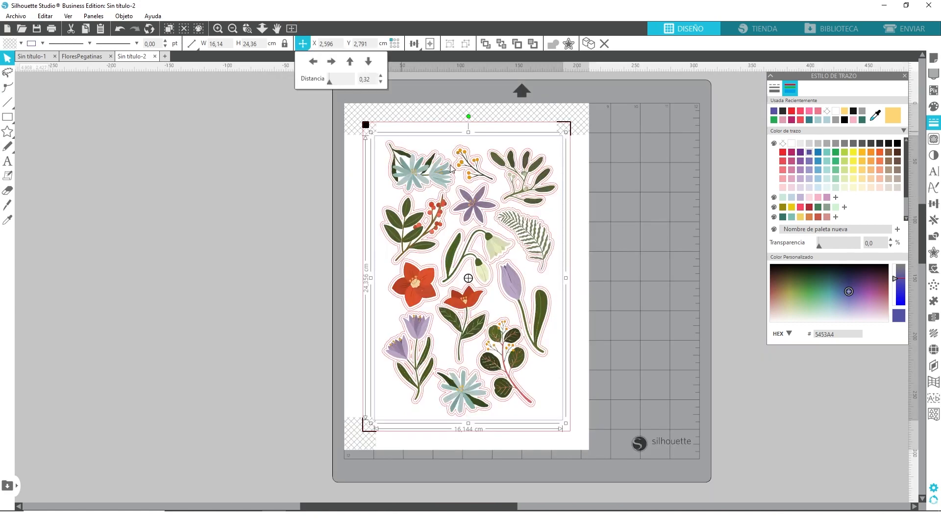
pyautogui.click(614, 194)
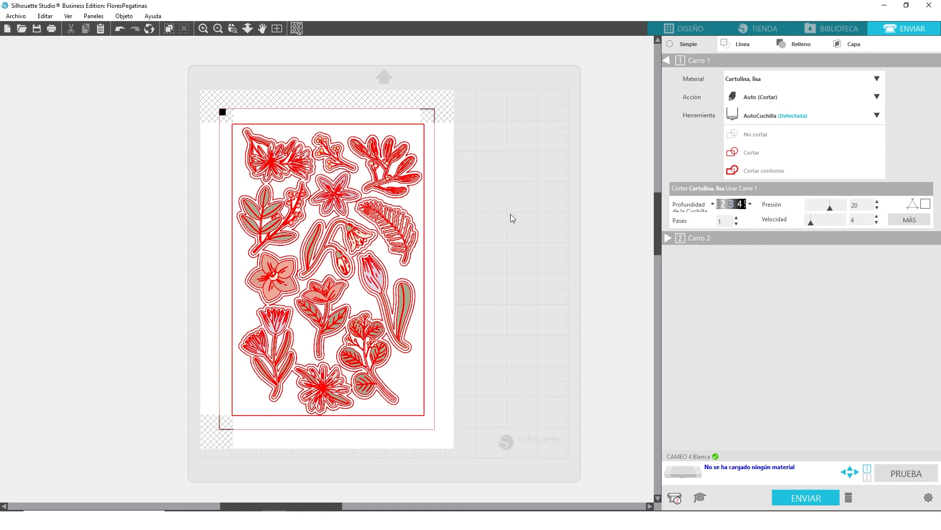
# - Organize the cut job by line colour, leaving the no-colour lines off and the red and blue-violet lines on
pyautogui.click(745, 45)
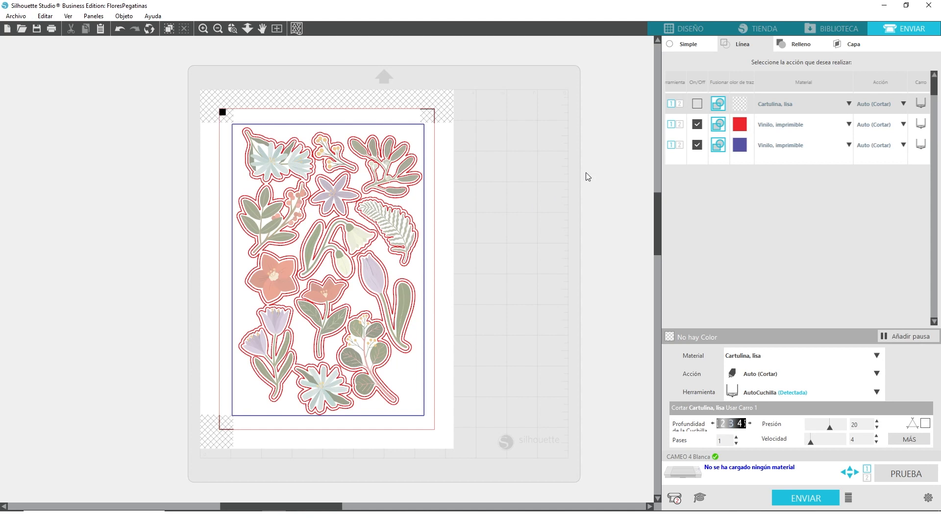
pyautogui.click(699, 104)
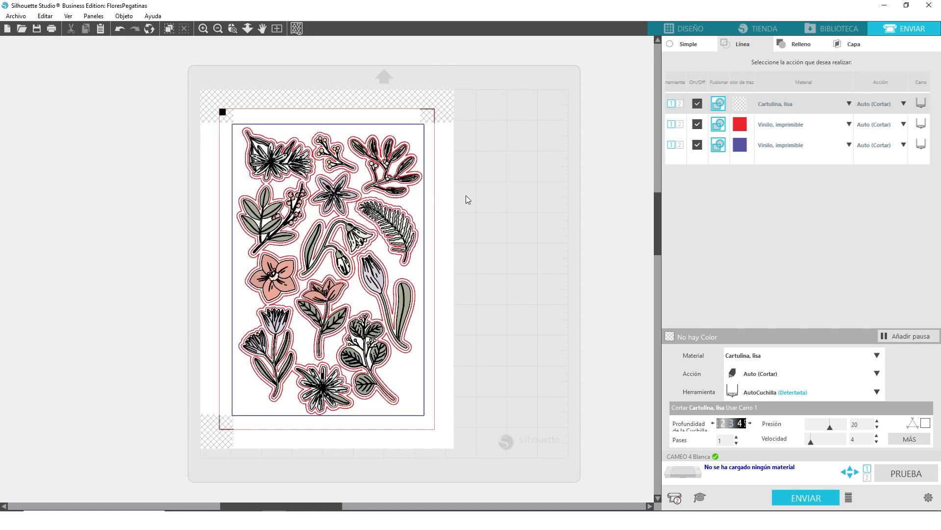
pyautogui.click(698, 103)
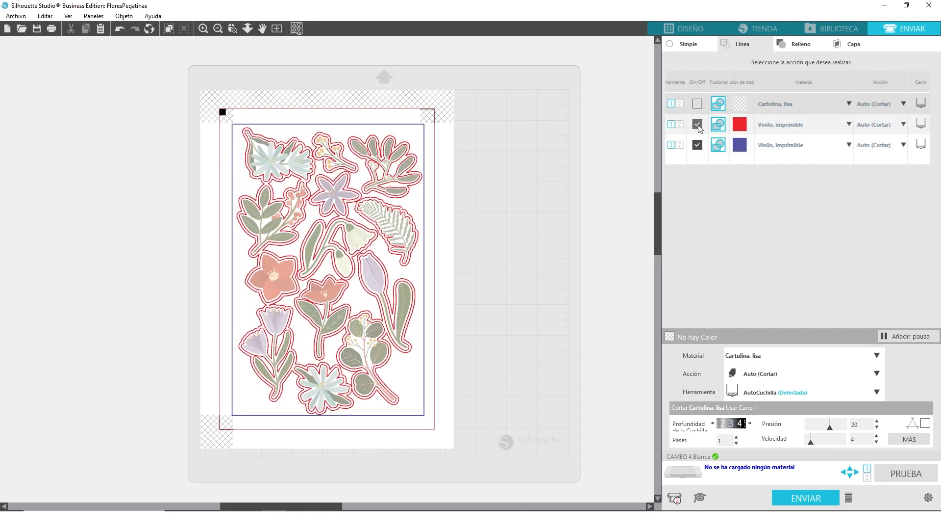
pyautogui.click(698, 125)
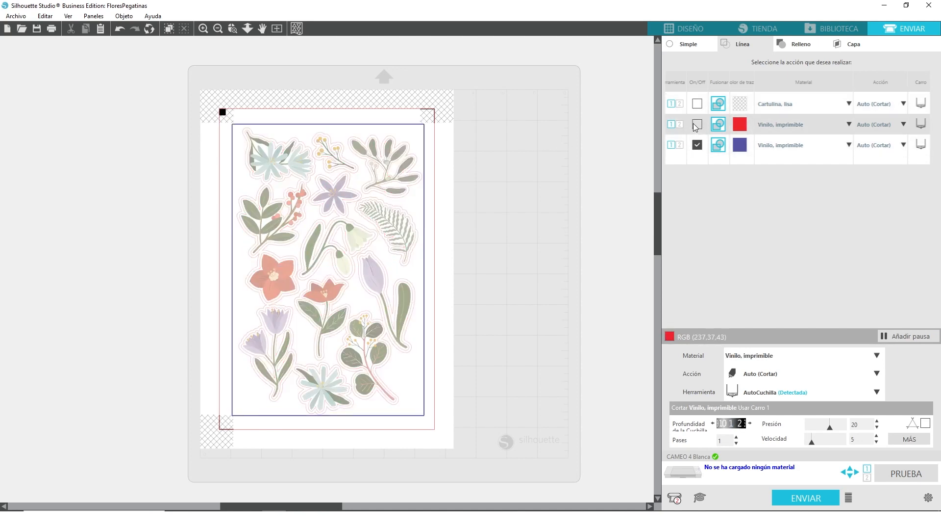
pyautogui.click(697, 125)
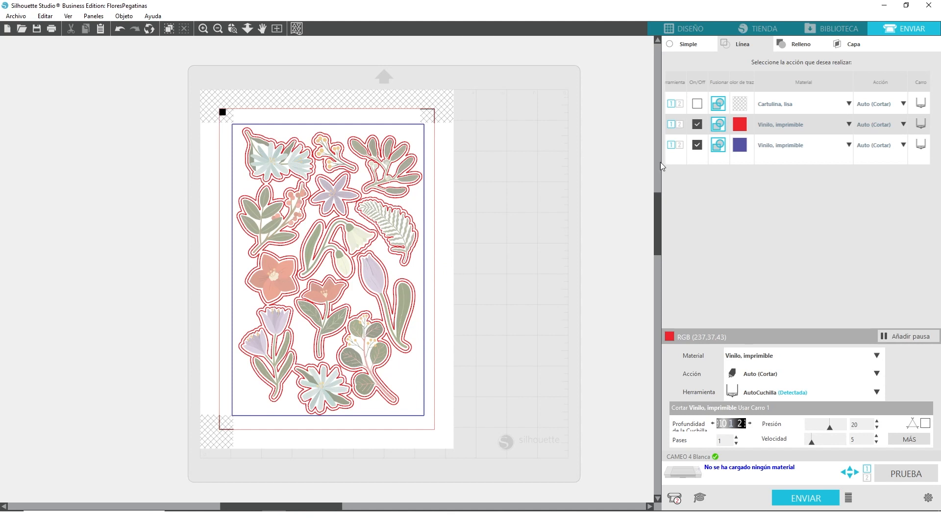
# - Set the red lines' material to Vinilo, imprimible and their cutting pressure to 28
pyautogui.click(816, 123)
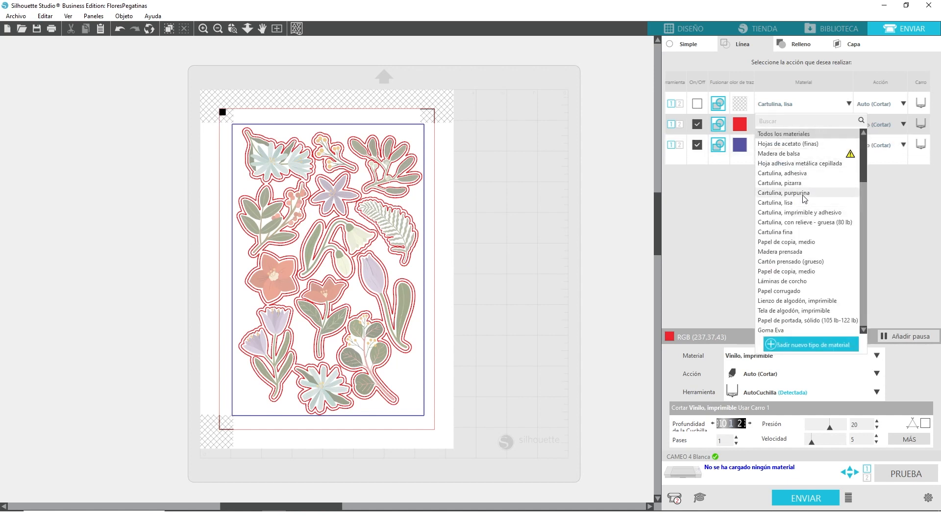
pyautogui.scroll(-1, 803, 206)
pyautogui.scroll(-10, 804, 208)
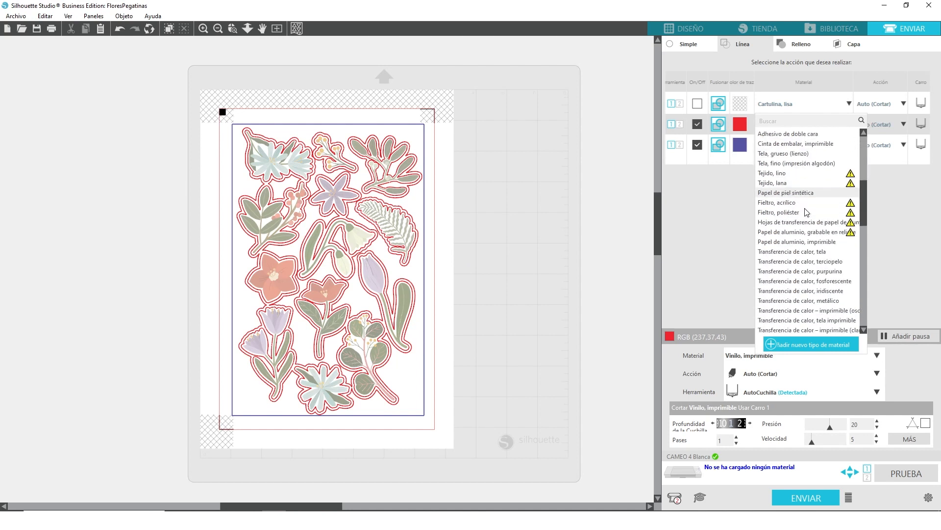
pyautogui.scroll(-10, 806, 213)
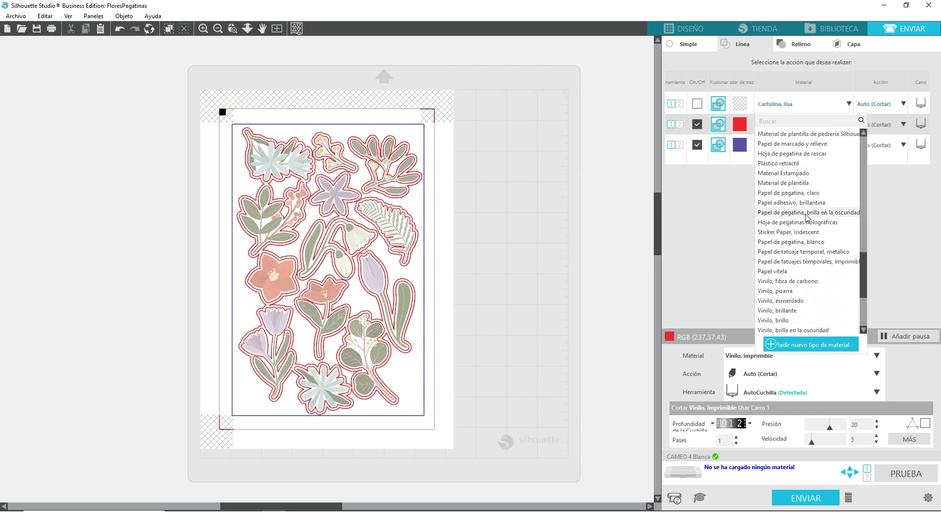
pyautogui.scroll(-1, 807, 218)
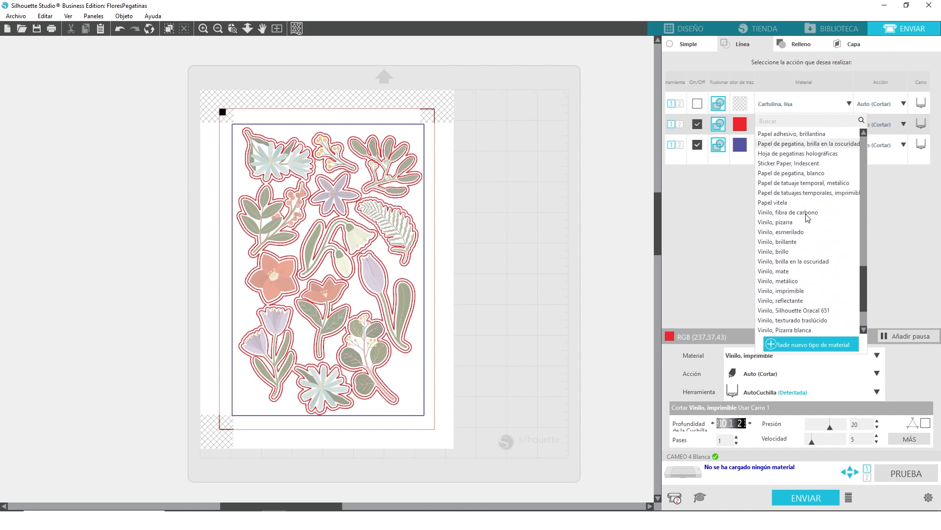
pyautogui.click(791, 290)
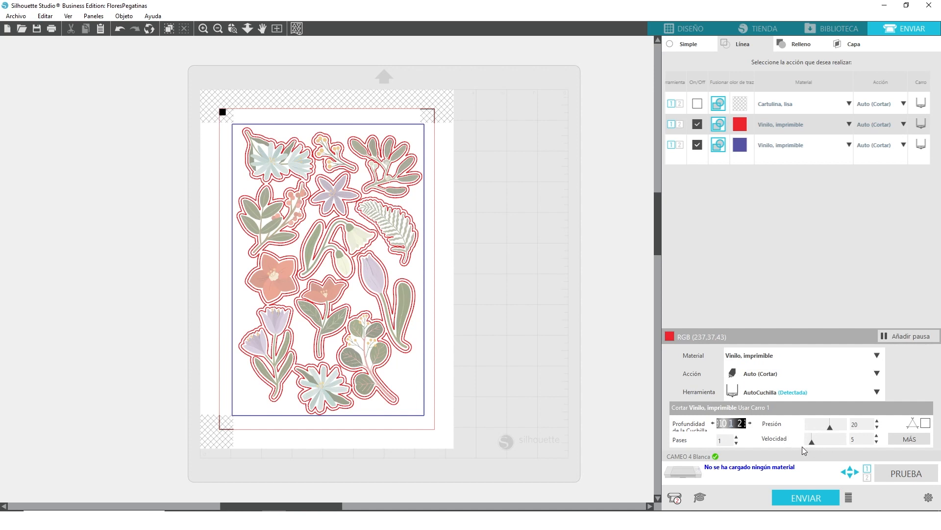
pyautogui.click(840, 429)
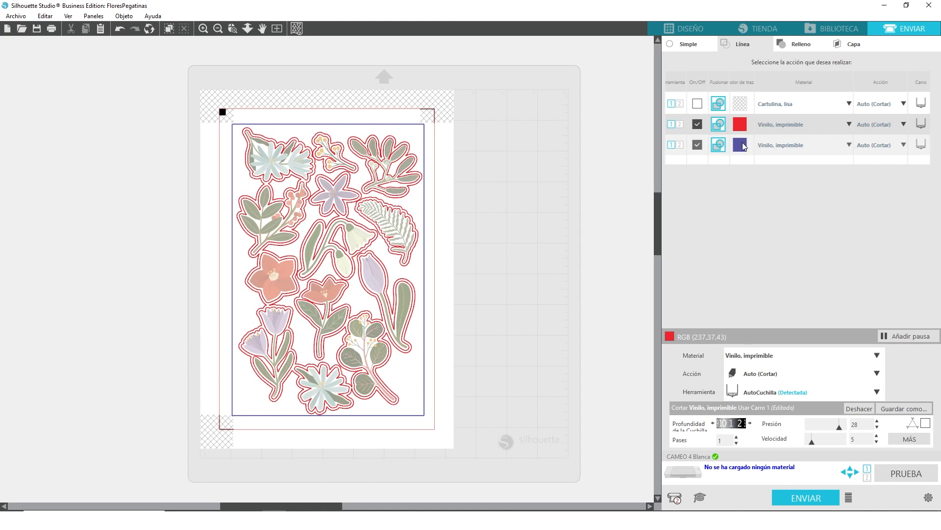
# - Set the blue-violet line's material to Vinilo, brillante
pyautogui.click(849, 145)
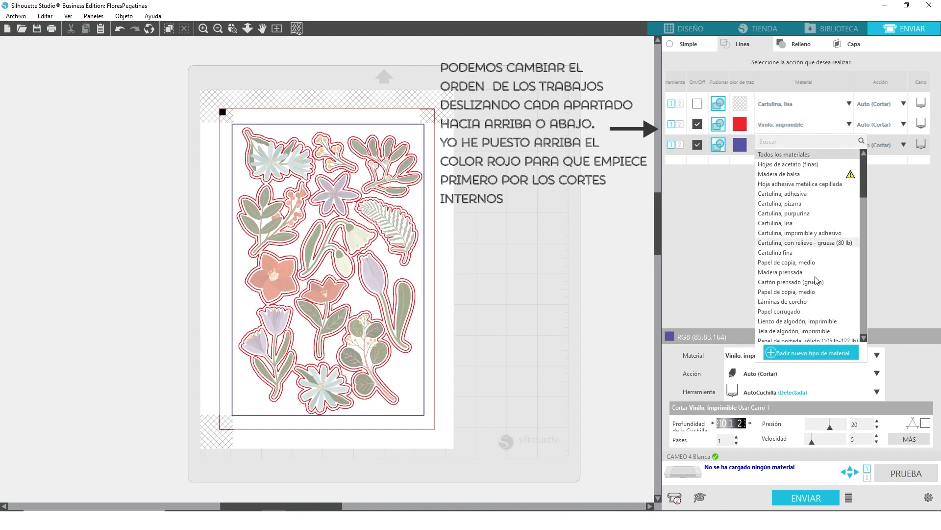
pyautogui.scroll(-5, 810, 265)
pyautogui.scroll(-10, 811, 267)
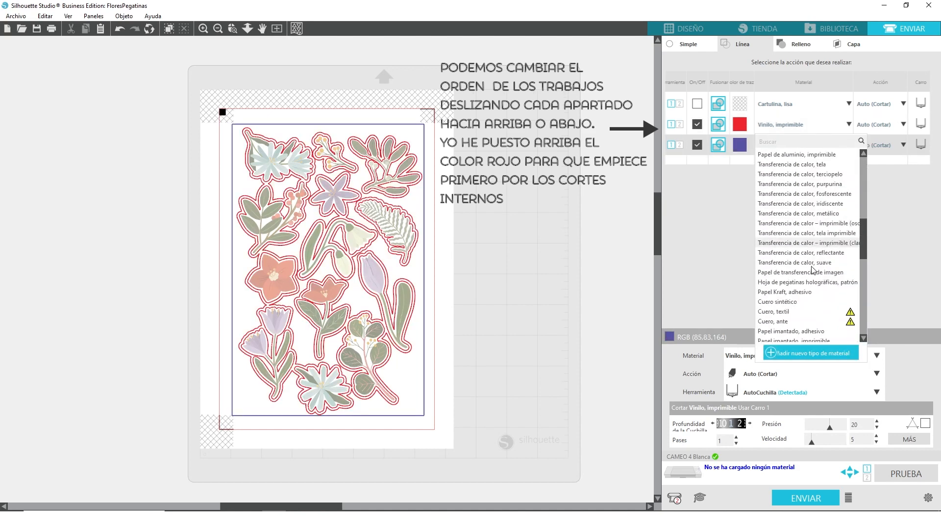
pyautogui.scroll(-8, 804, 272)
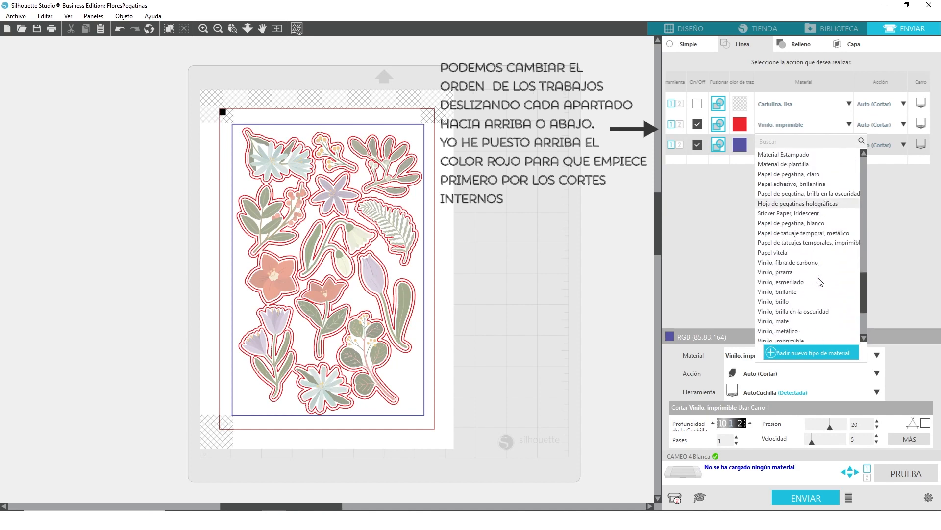
pyautogui.click(785, 263)
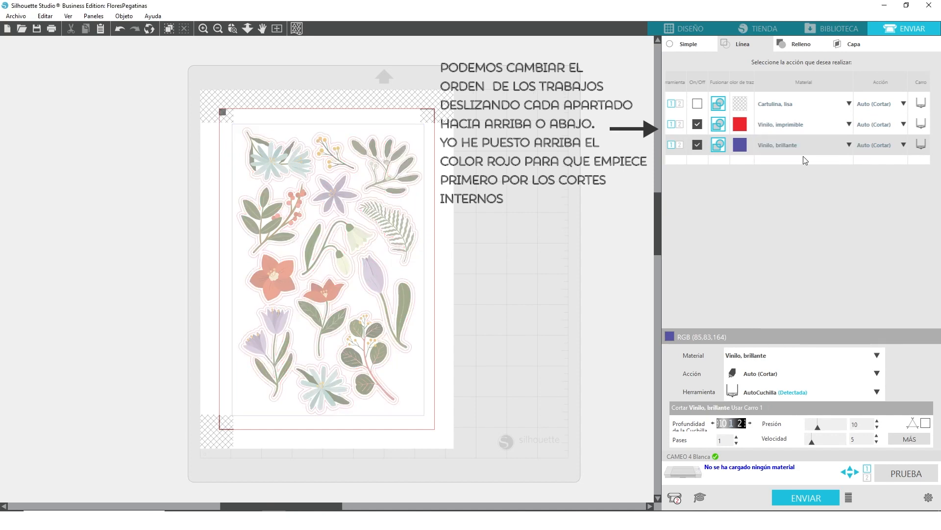
# - Set the blue-violet line's material to Vinilo, imprimible
pyautogui.click(849, 144)
pyautogui.scroll(-10, 811, 274)
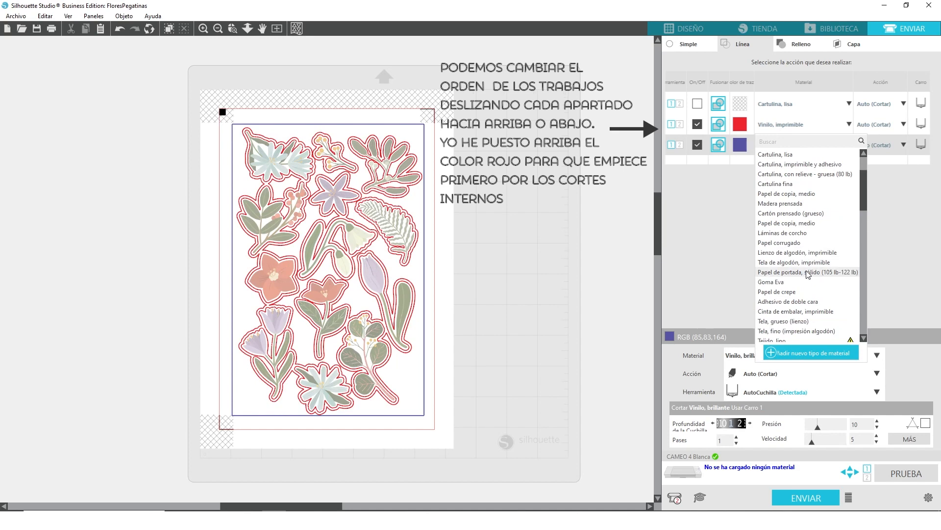
pyautogui.scroll(-10, 811, 276)
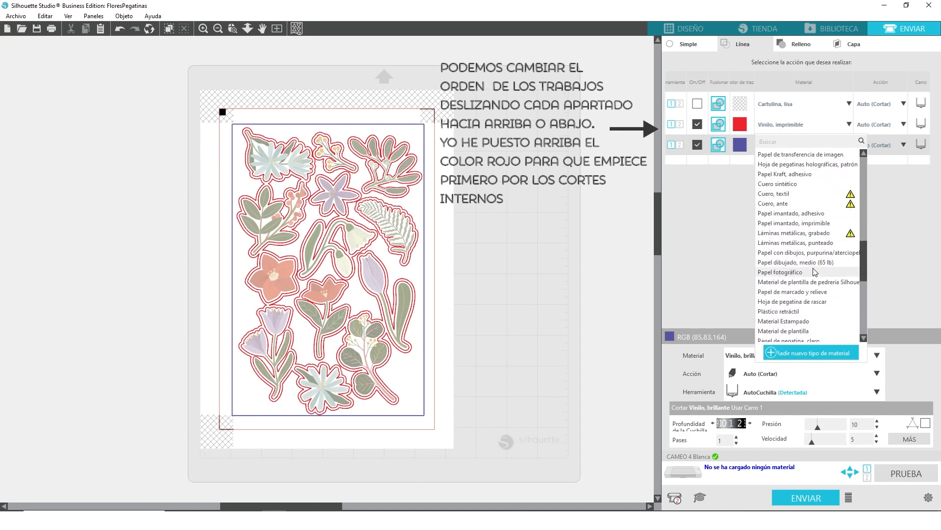
pyautogui.scroll(-5, 812, 278)
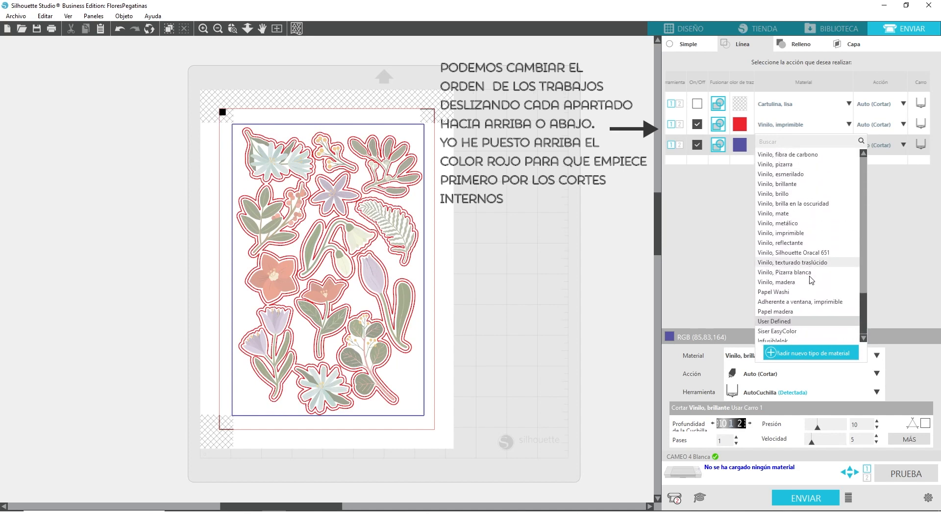
pyautogui.scroll(2, 774, 274)
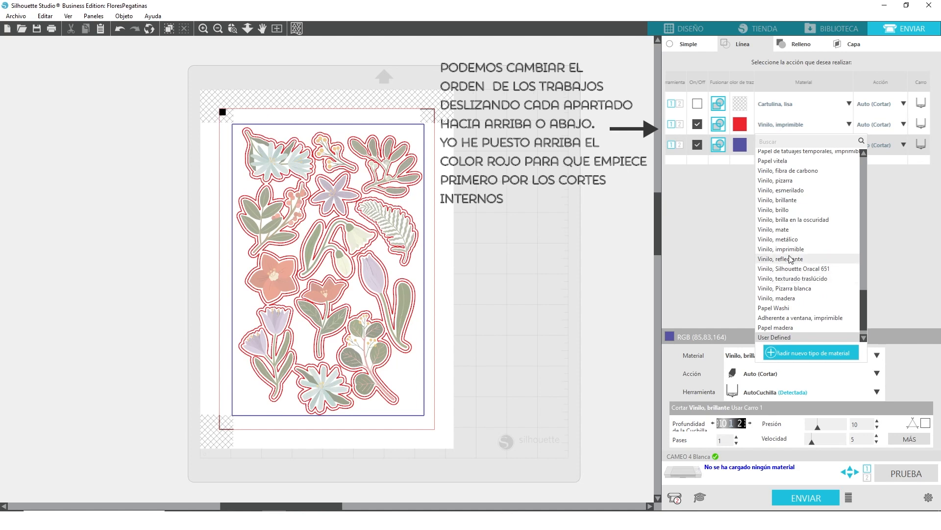
pyautogui.click(788, 249)
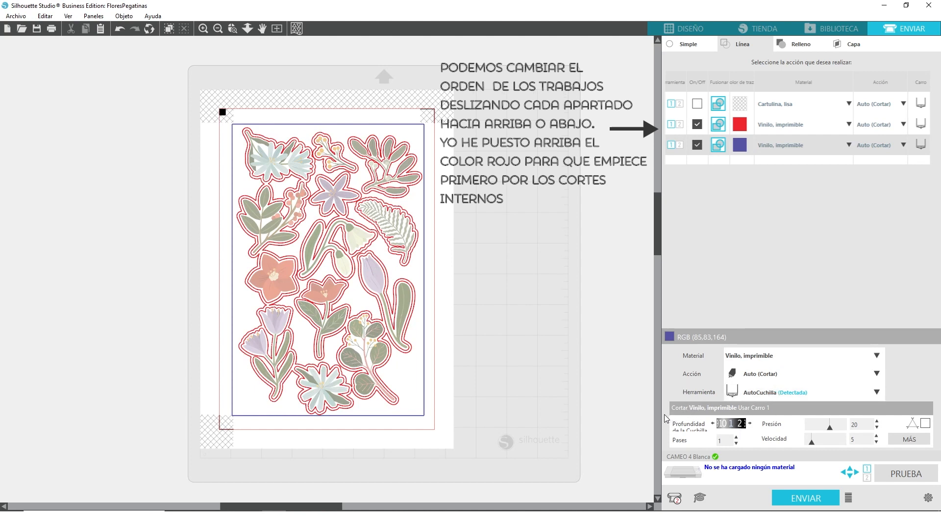
# - Set the blue-violet line's blade depth to 6, its pressure to 26 and its passes to 2
pyautogui.click(750, 425)
pyautogui.click(750, 424)
pyautogui.click(751, 424)
pyautogui.click(751, 424)
pyautogui.click(750, 425)
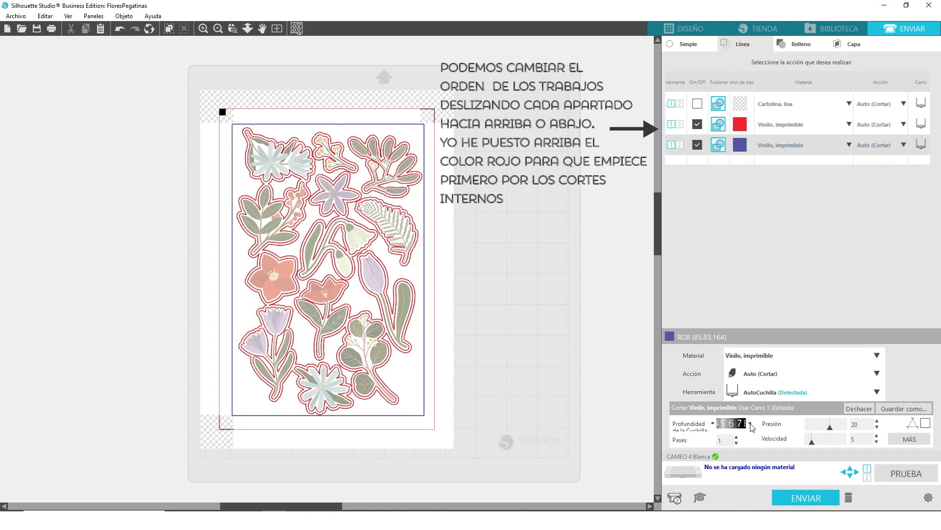
pyautogui.moveTo(832, 433); pyautogui.dragTo(838, 434)
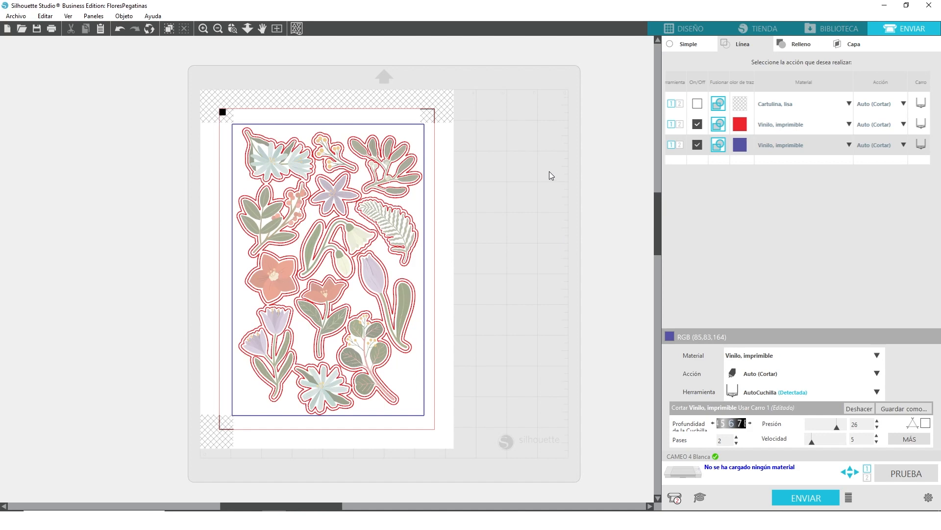
# - Return to the design view and print the current page of the sticker sheet on the HP DeskJet 3700 series
pyautogui.click(689, 27)
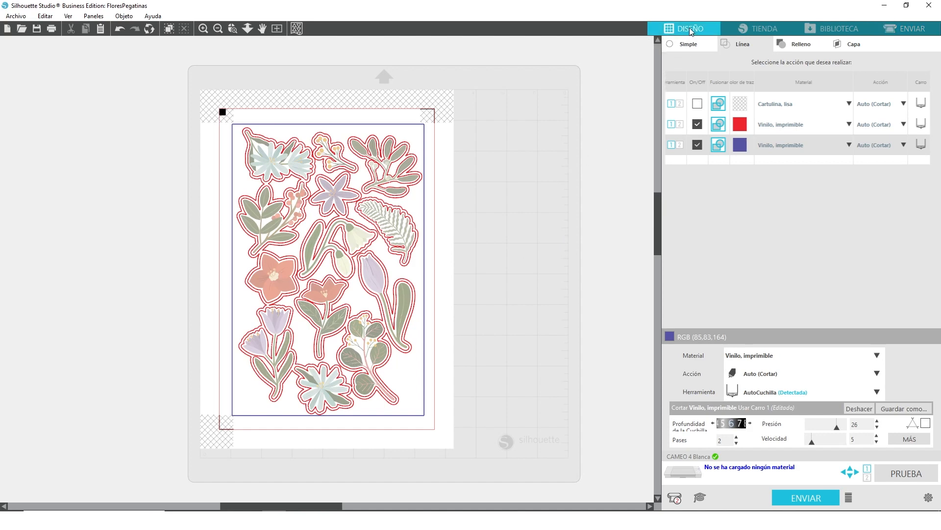
pyautogui.click(16, 16)
pyautogui.click(57, 170)
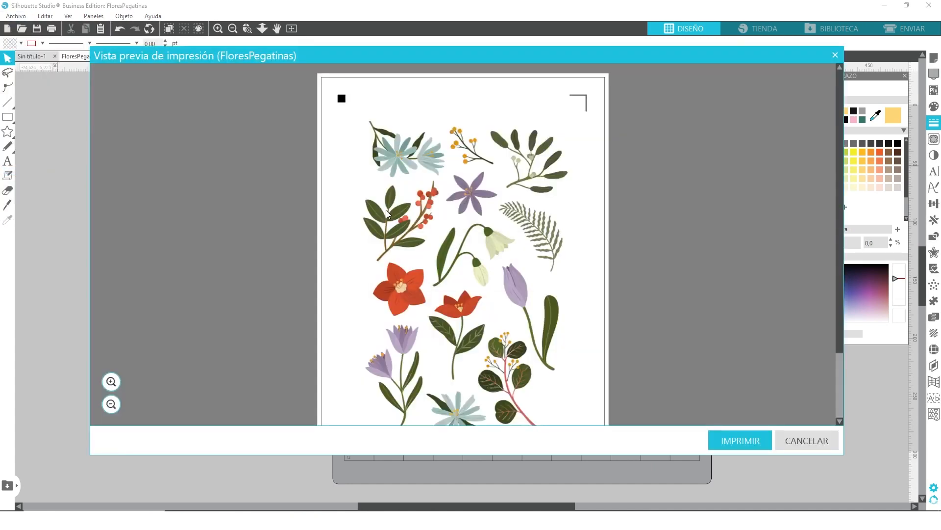
pyautogui.click(725, 444)
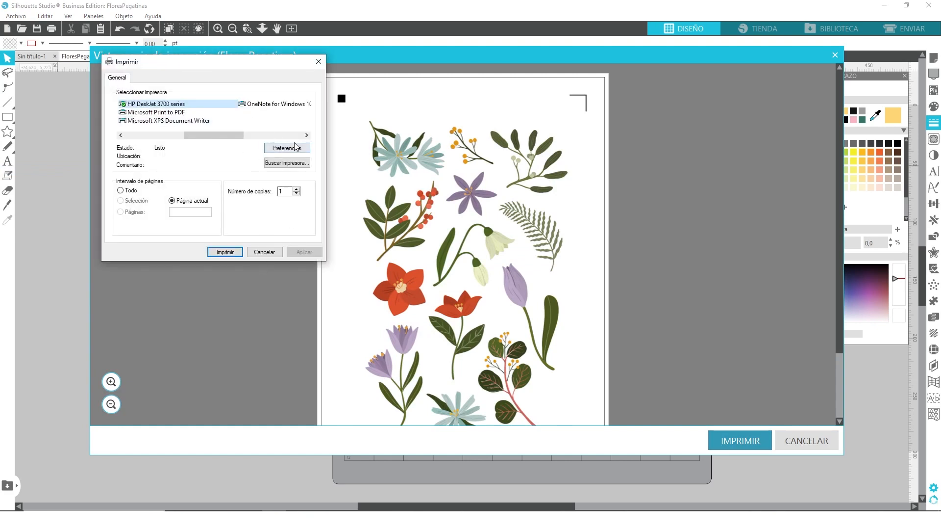
pyautogui.click(227, 252)
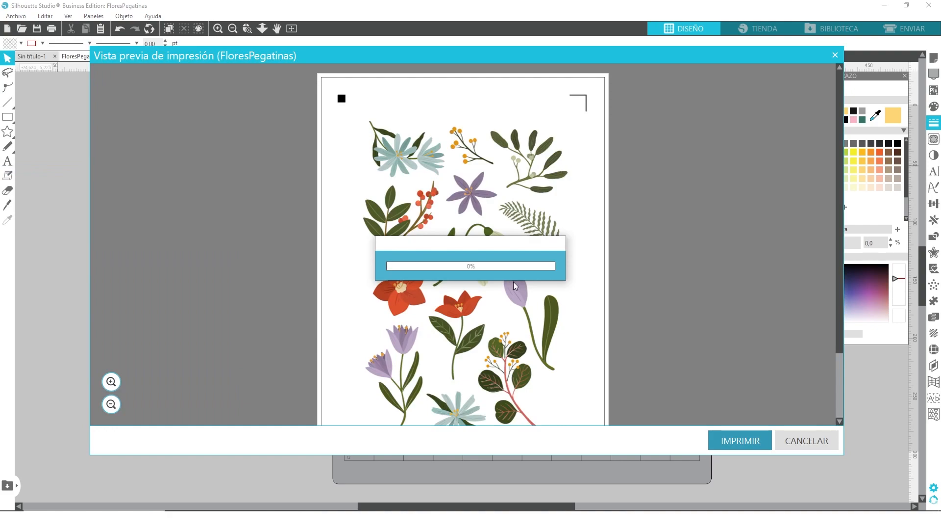